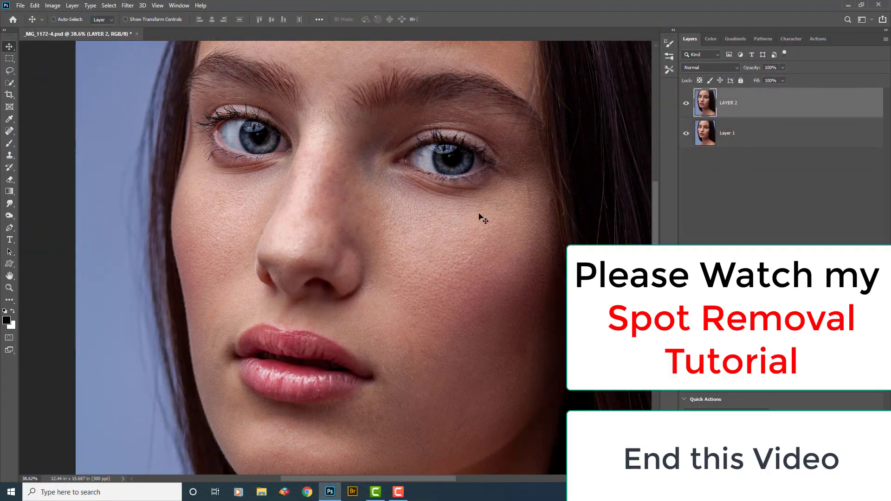
Step: Hide and re-show the retouched layer to compare it with the original portrait
left_click(686, 104)
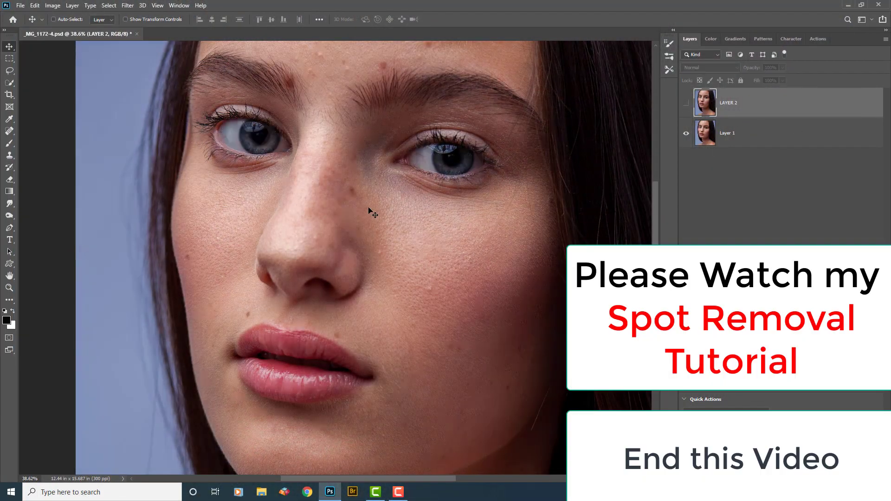
scroll(405, 254, "down", 3)
scroll(399, 198, "up", 5)
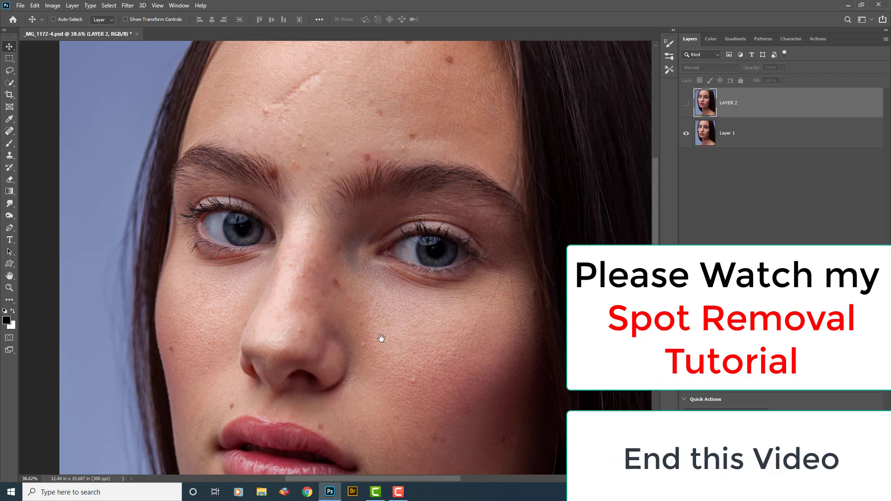
scroll(381, 338, "down", 4)
scroll(382, 274, "up", 3)
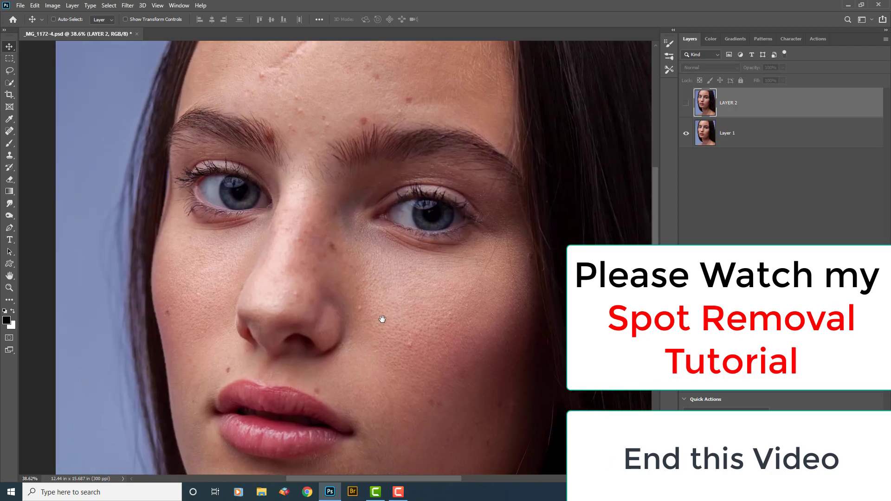
left_click(686, 104)
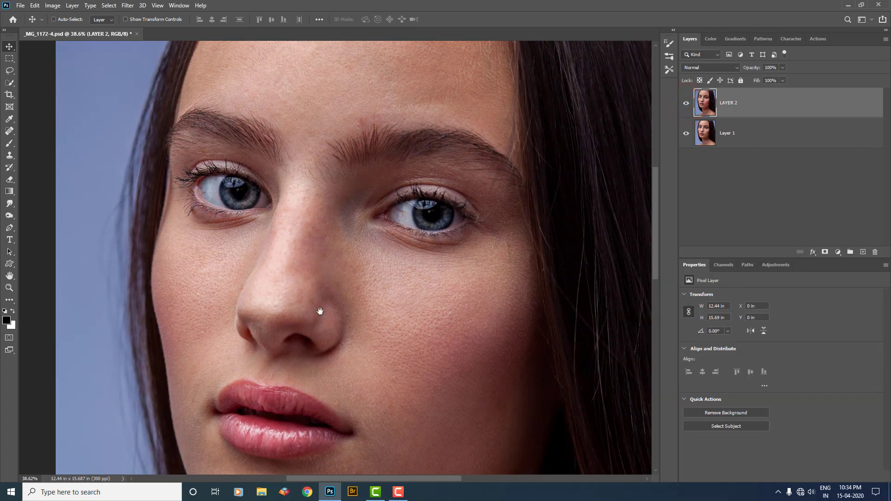
Step: Zoom in on the face to magnify the skin texture
scroll(320, 311, "down", 3)
scroll(318, 308, "up", 2)
scroll(348, 328, "up", 2)
scroll(348, 189, "up", 3)
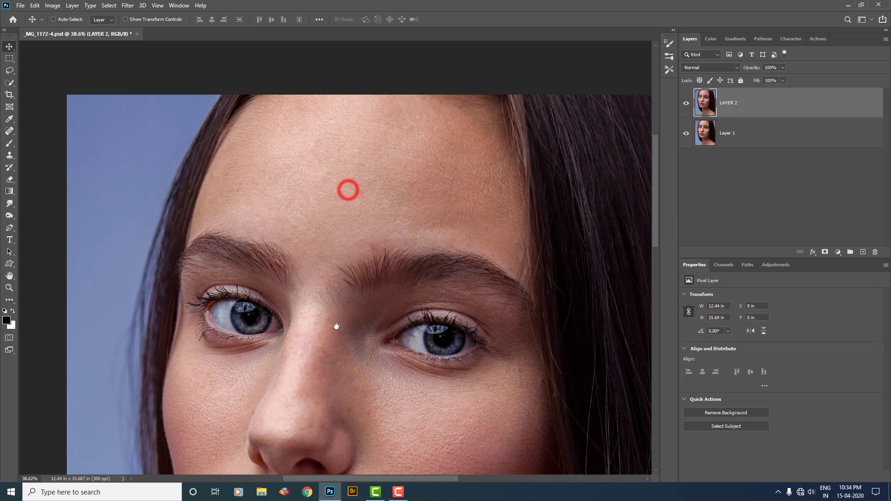
scroll(338, 312, "down", 2)
left_click_drag(189, 193, 507, 342)
scroll(334, 272, "up", 1)
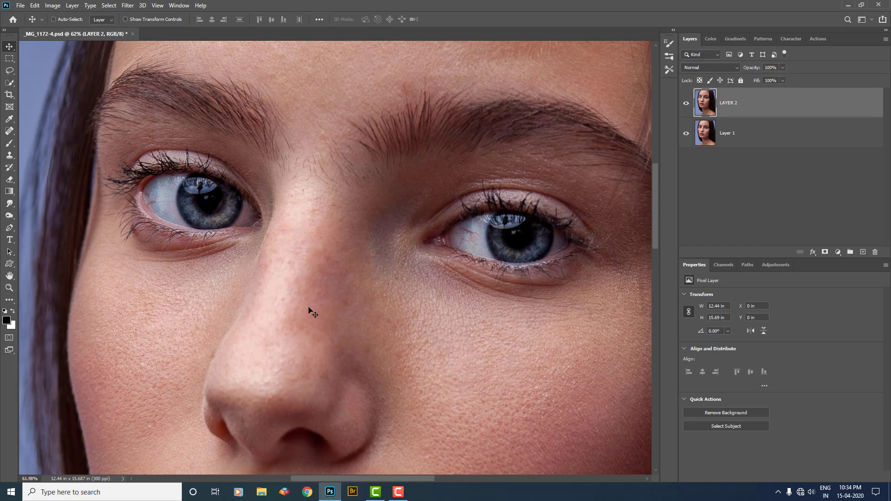
scroll(343, 334, "up", 1)
scroll(308, 233, "up", 2)
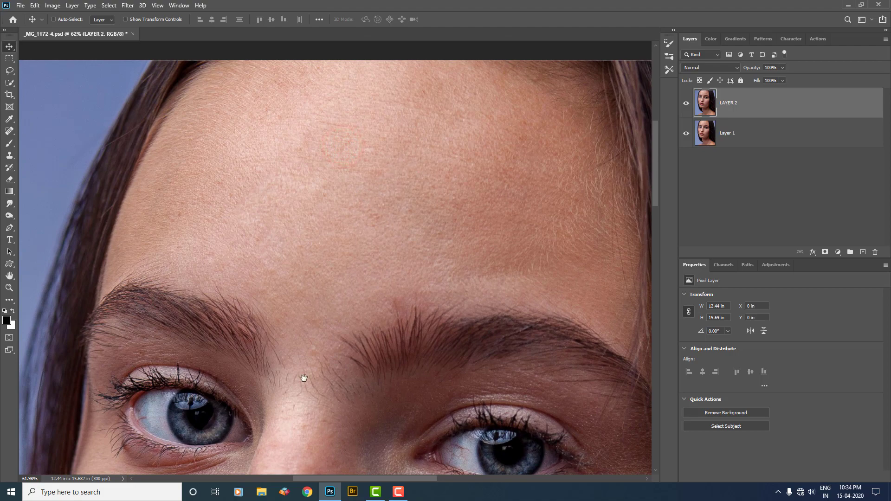
scroll(292, 313, "down", 4)
scroll(293, 312, "down", 1)
scroll(342, 225, "down", 1)
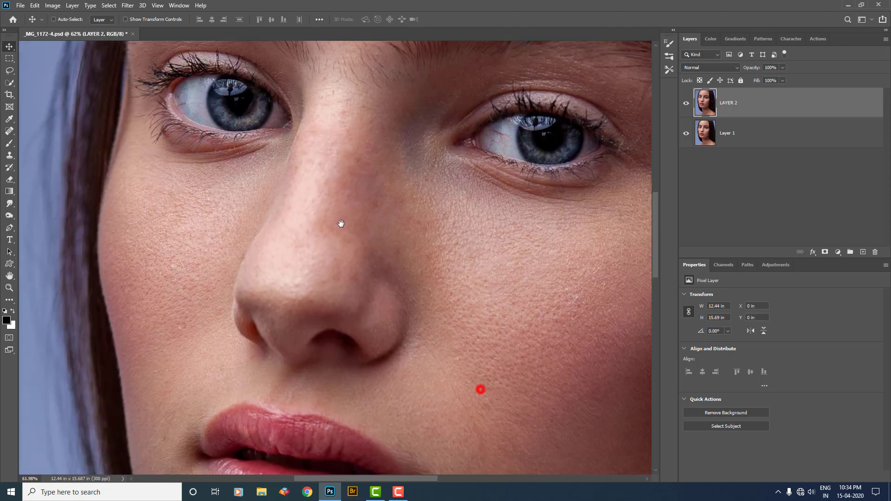
scroll(386, 298, "down", 2)
Step: Pan across the lips, chin, cheek, eyes, brows and forehead to inspect the skin
left_click_drag(305, 444, 342, 344)
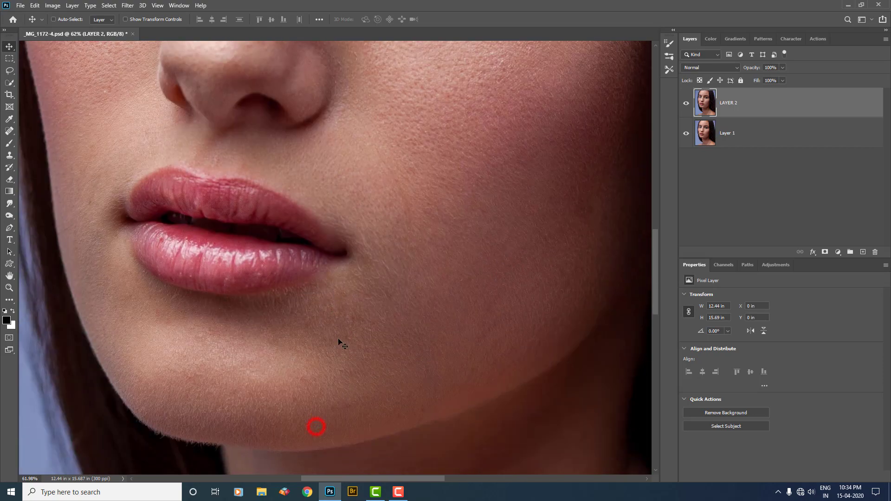
left_click_drag(279, 365, 370, 352)
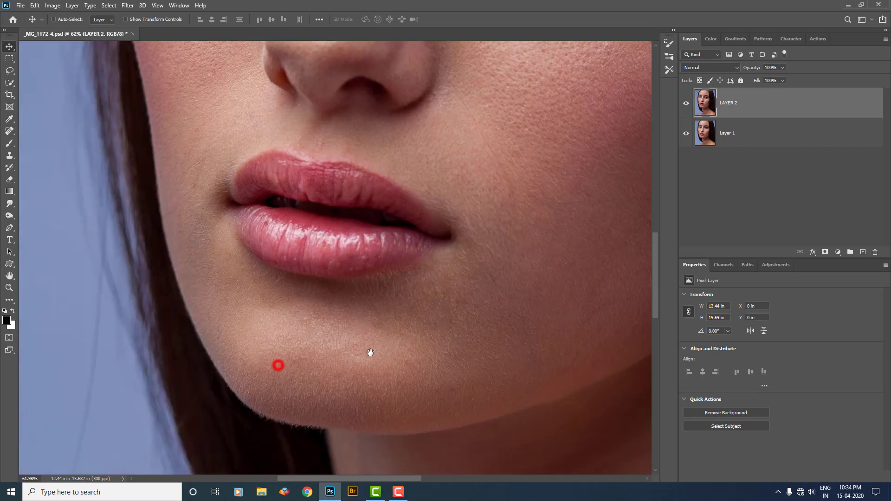
left_click_drag(322, 138, 305, 287)
left_click_drag(497, 289, 311, 233)
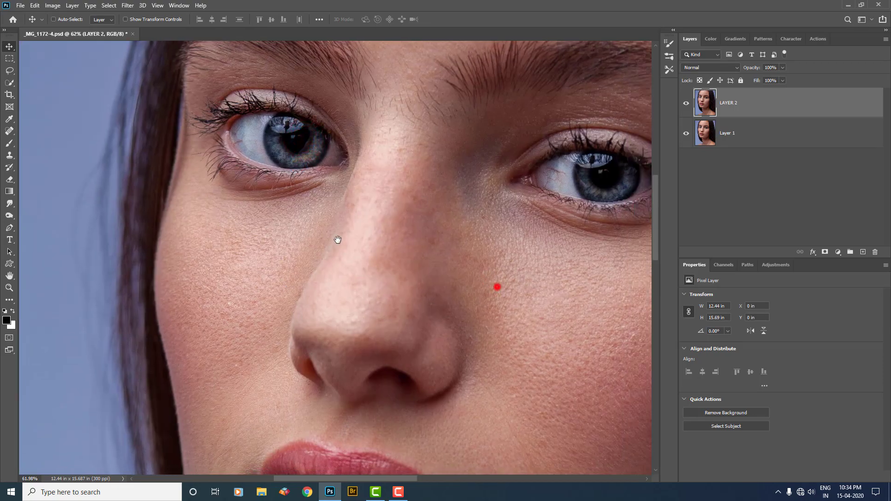
left_click_drag(245, 199, 310, 311)
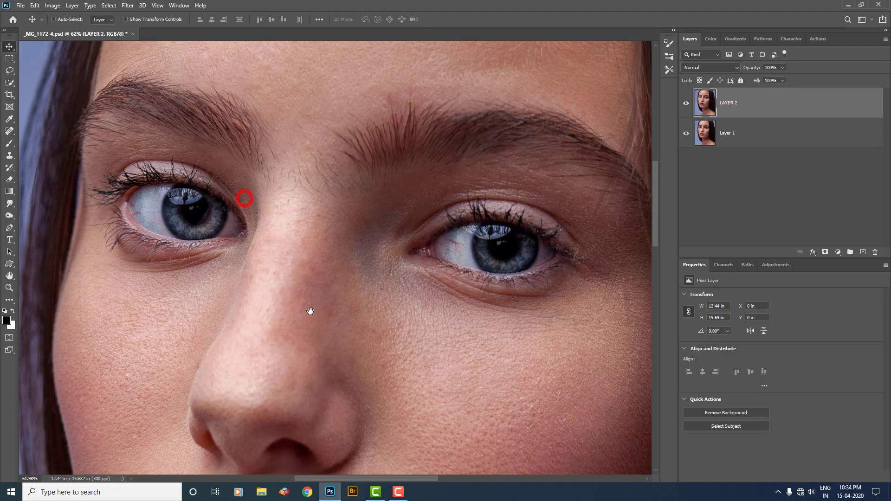
left_click_drag(338, 144, 366, 243)
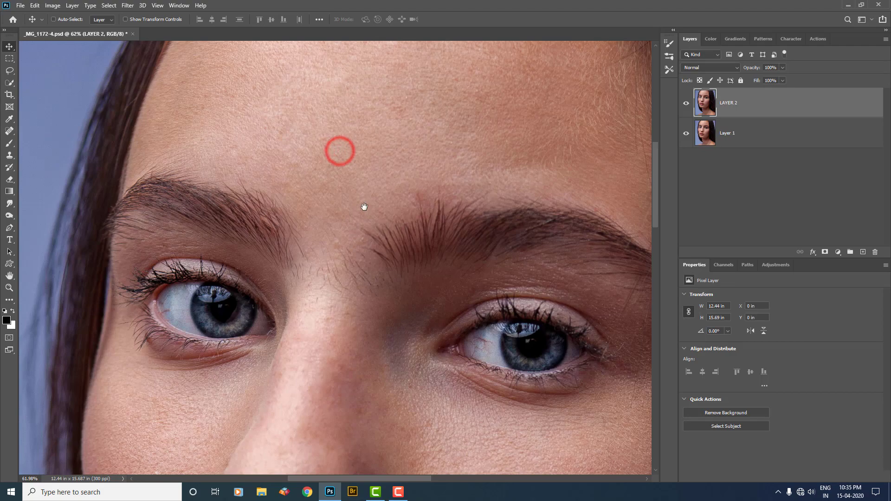
left_click_drag(358, 169, 325, 195)
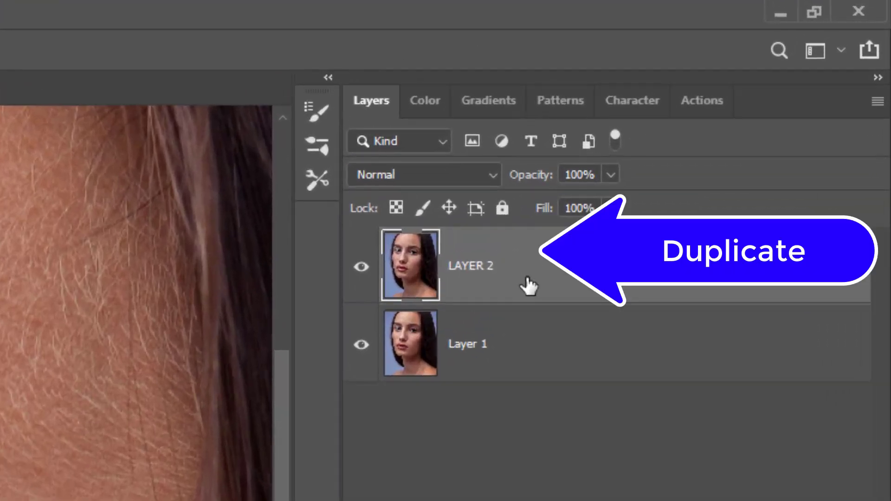
Step: Create a hidden 'LAYER 2 copy' above LAYER 2 and select the original LAYER 2
right_click(735, 117)
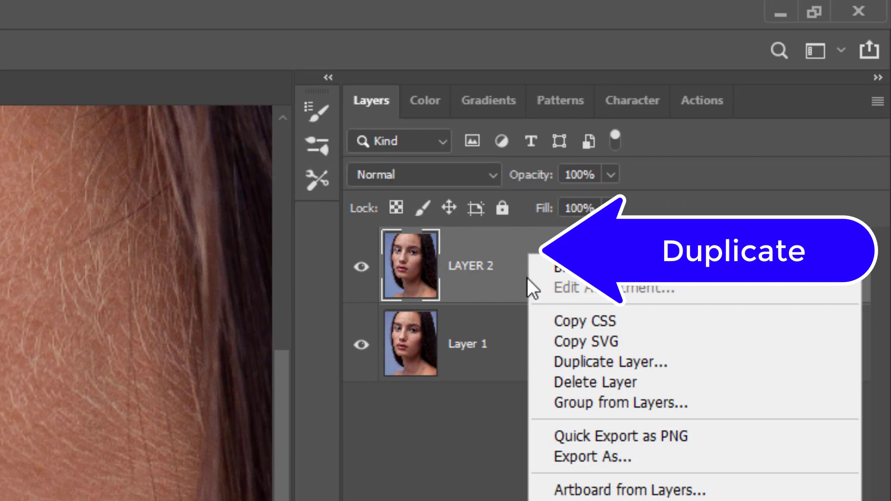
left_click(657, 361)
key("Return")
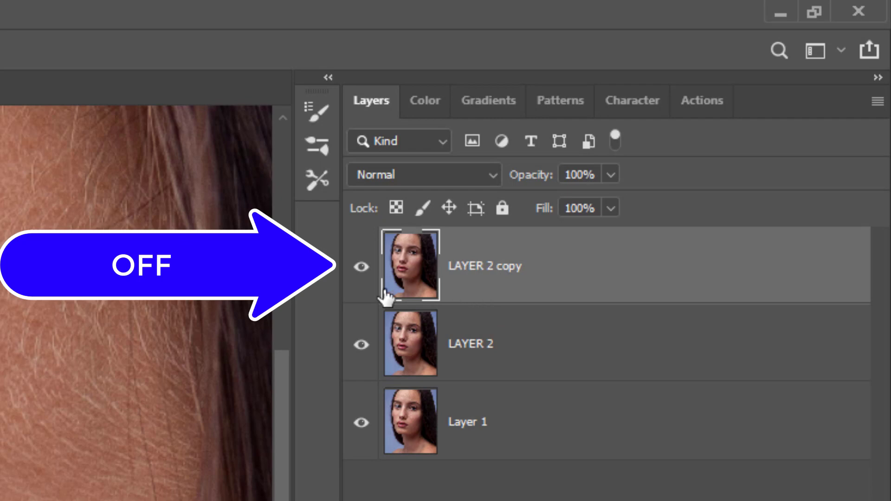
left_click(361, 267)
left_click(545, 348)
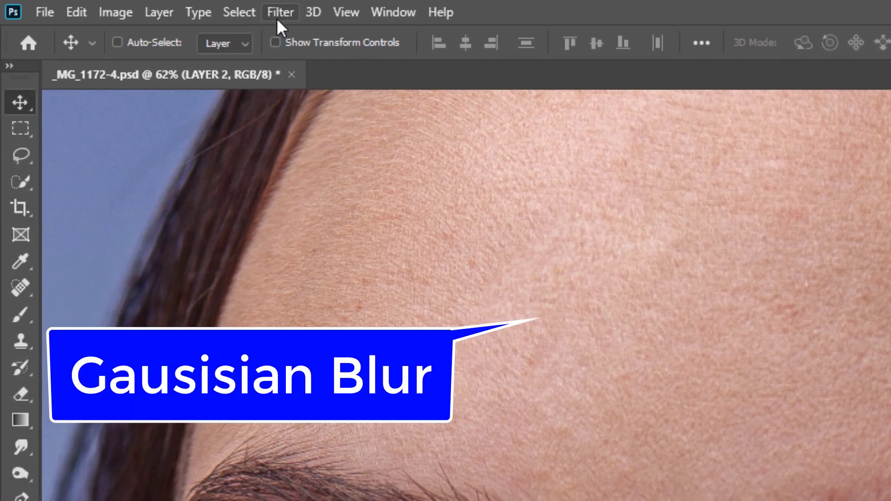
Step: Blur LAYER 2 with a 7.0-pixel Gaussian Blur, then make LAYER 2 copy visible again
left_click(278, 13)
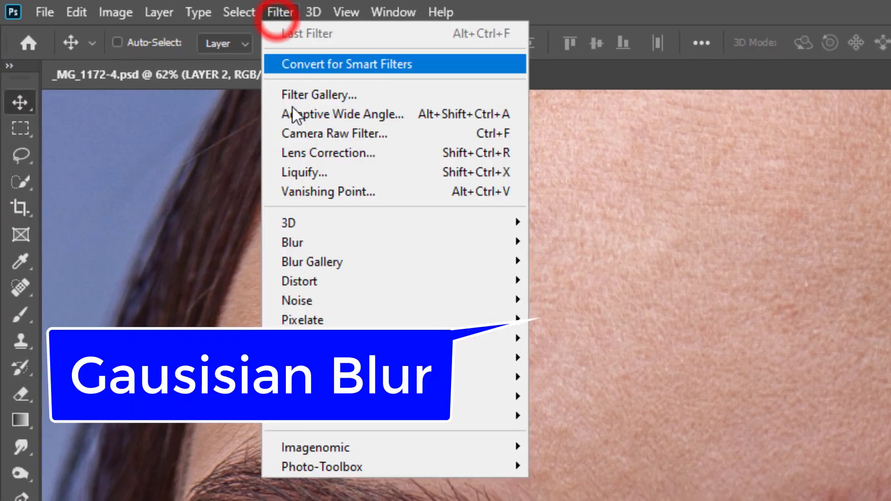
left_click(290, 242)
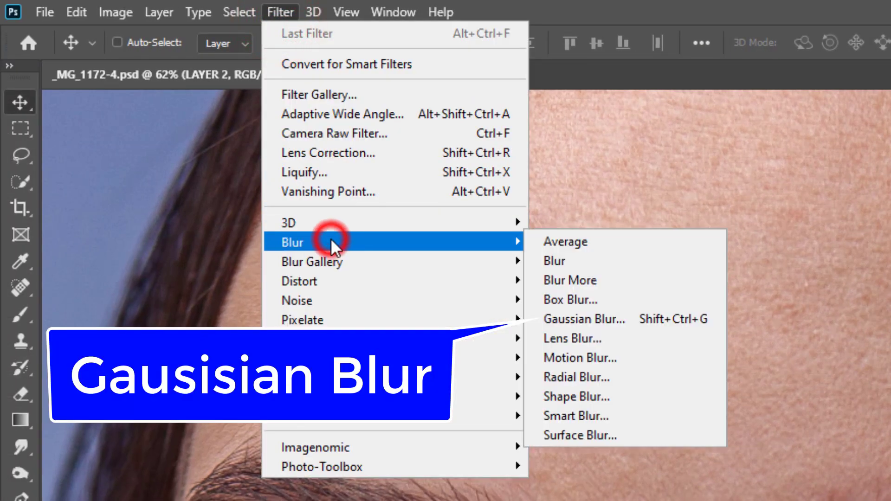
left_click(688, 322)
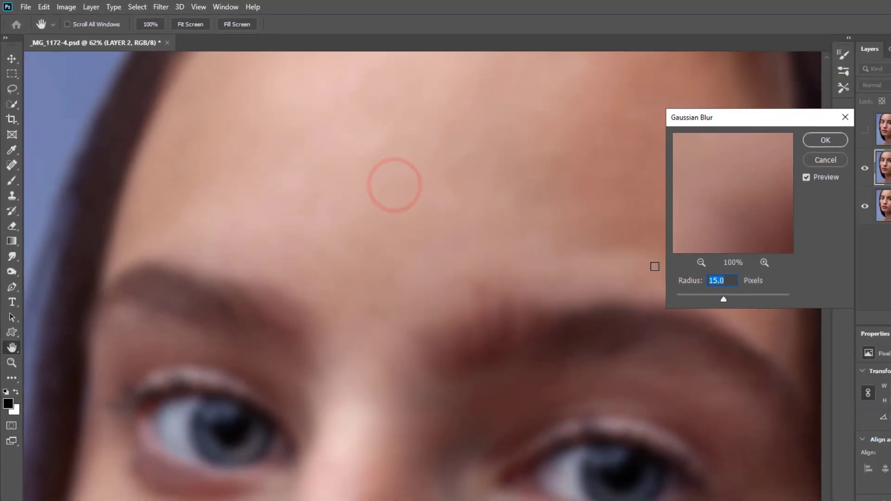
left_click_drag(694, 301, 690, 301)
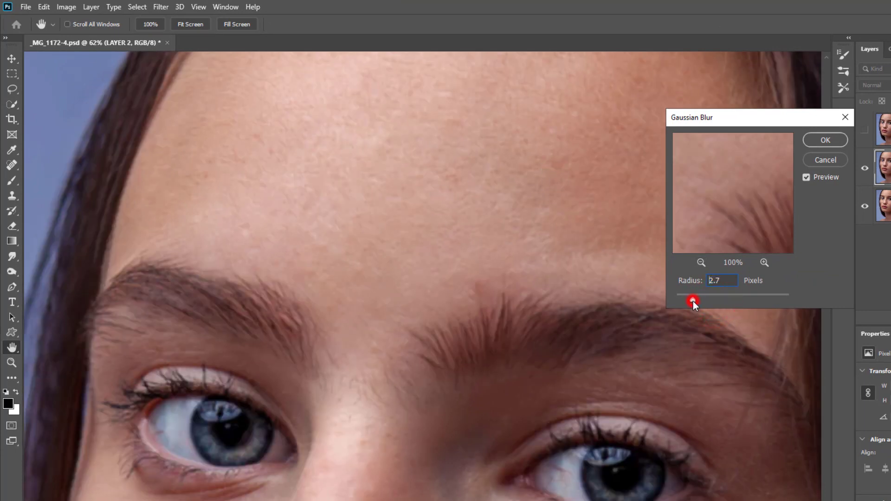
left_click_drag(700, 299, 709, 300)
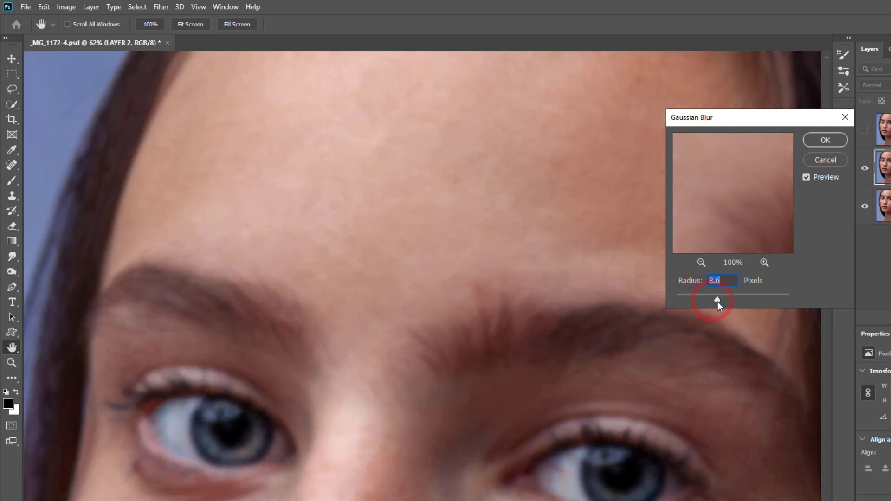
left_click_drag(484, 440, 507, 66)
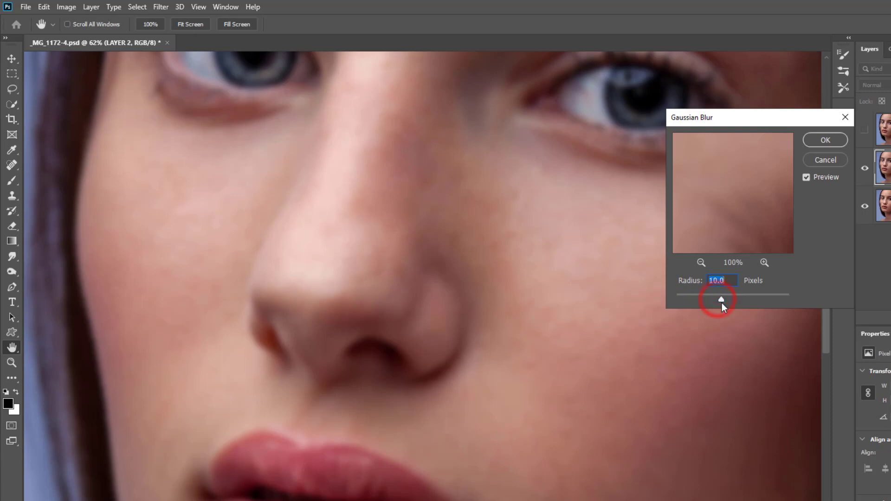
left_click_drag(721, 301, 717, 300)
left_click_drag(471, 156, 501, 277)
left_click_drag(716, 299, 712, 300)
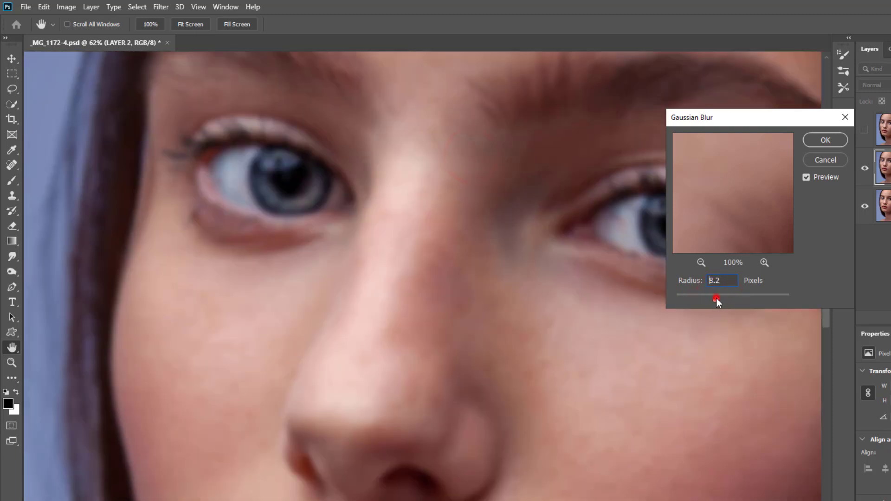
left_click(825, 141)
left_click(864, 132)
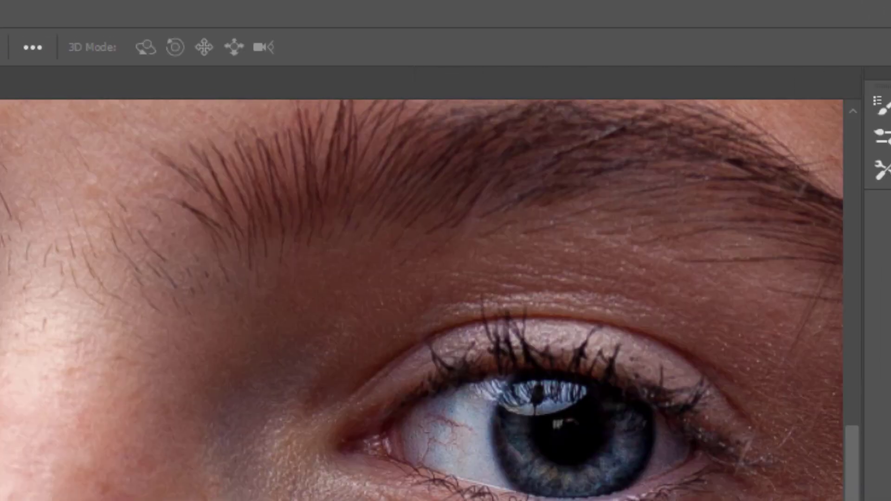
Step: In Apply Image, use LAYER 2 as source with Subtract blending, Scale 2, Offset 128
left_click(120, 14)
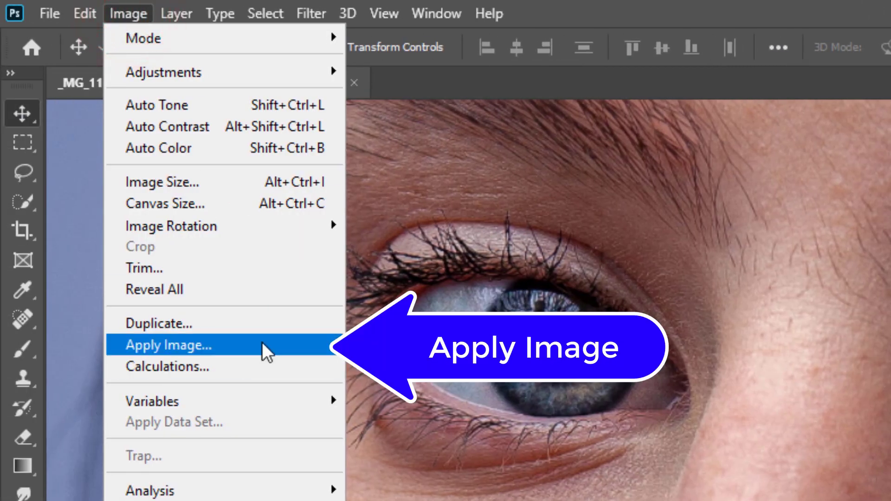
left_click(310, 341)
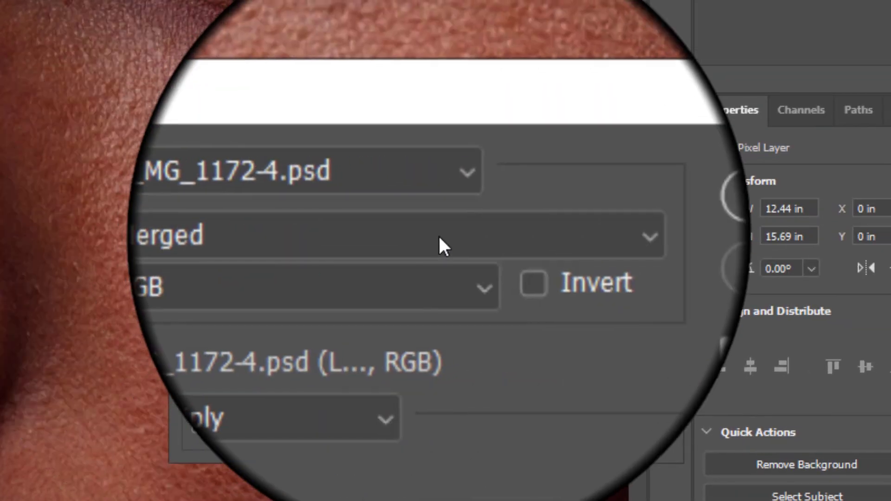
left_click(443, 233)
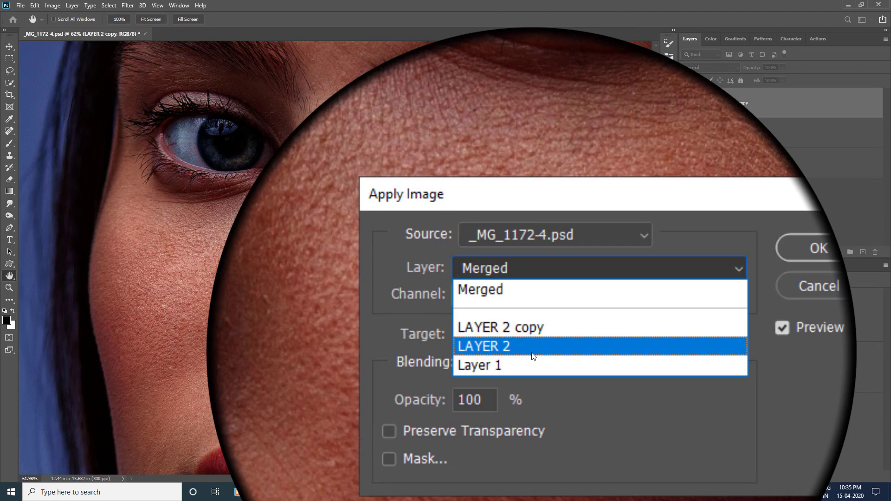
left_click(532, 355)
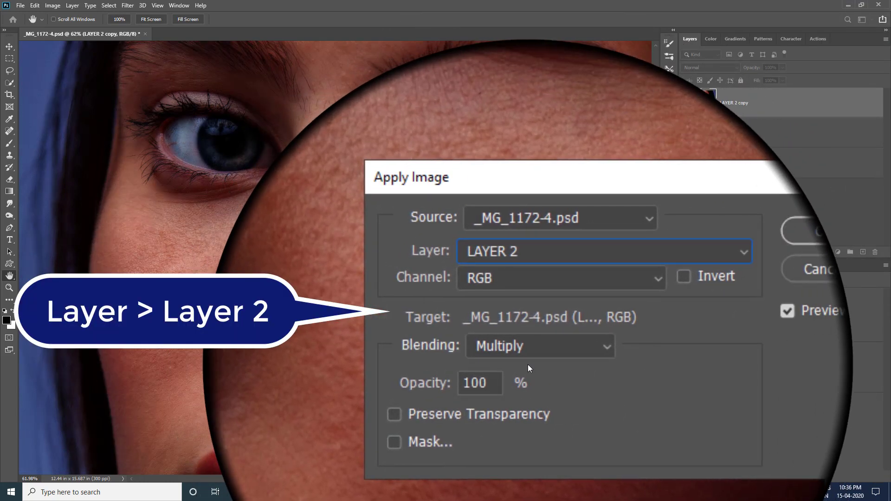
left_click(538, 359)
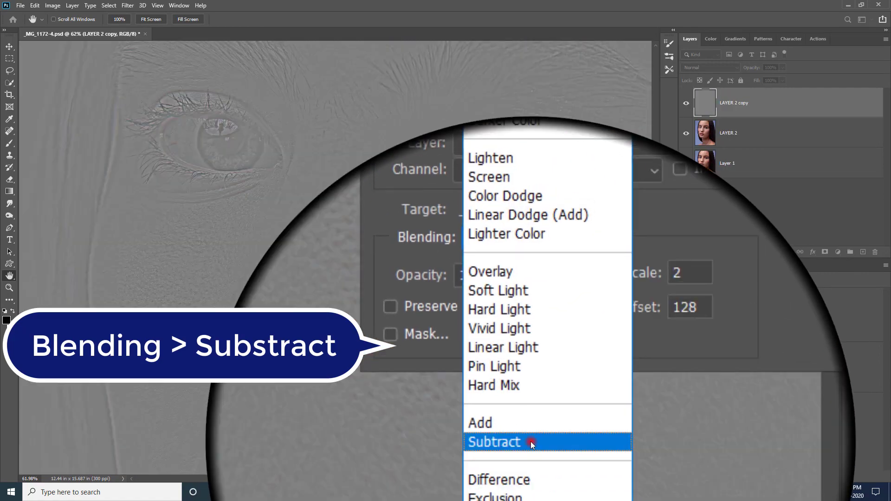
left_click(531, 441)
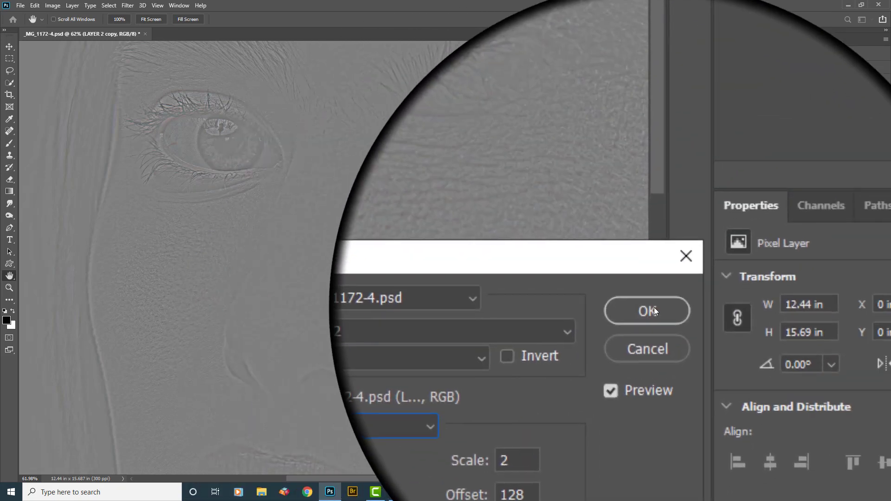
Step: Commit Apply Image and set the top texture layer's blend mode to Linear Light
left_click(653, 307)
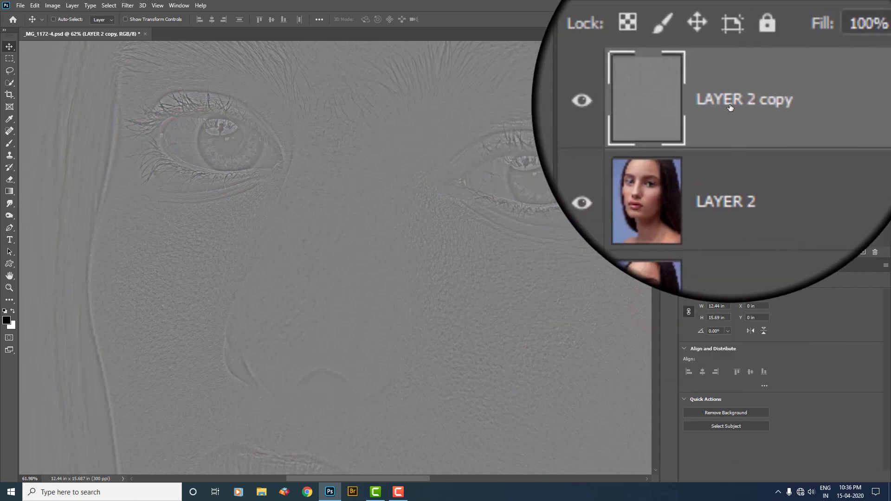
left_click(711, 68)
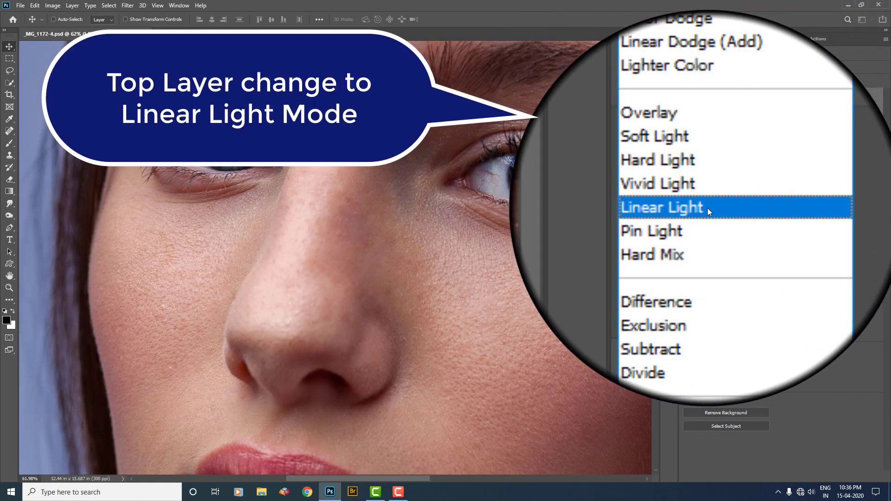
left_click(707, 207)
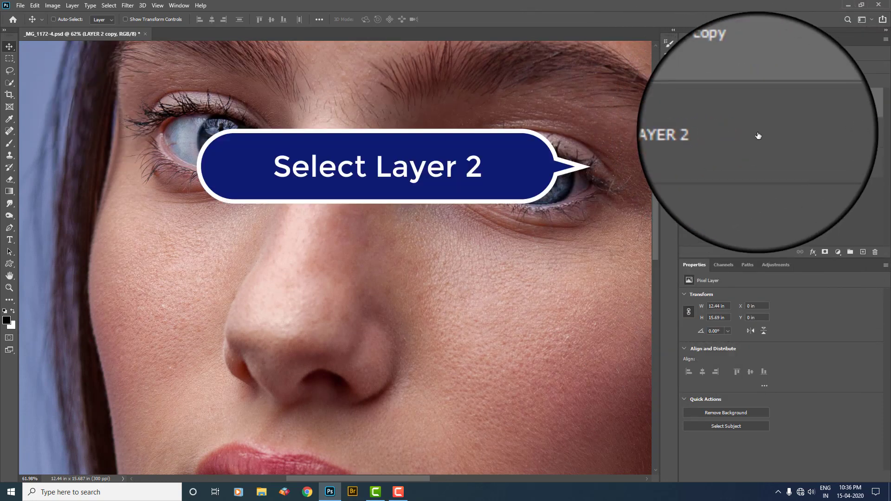
Step: Make LAYER 2 active and set the Lasso feather to 20.2 px
left_click(739, 139)
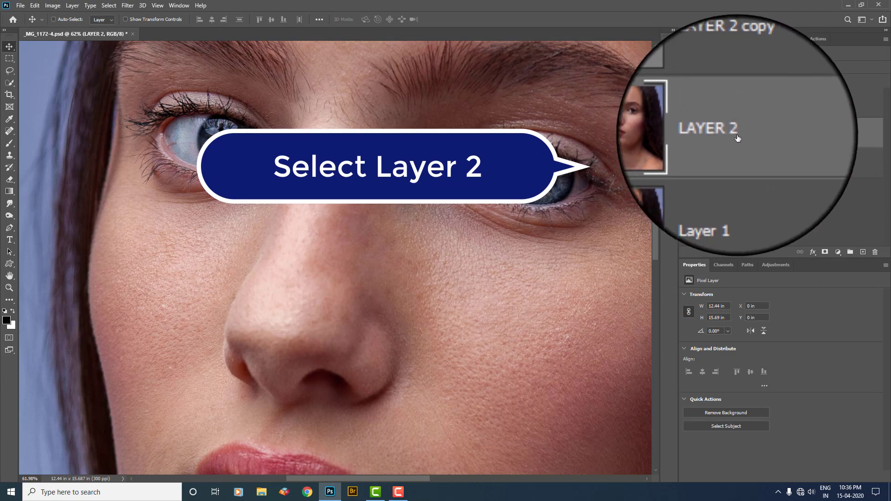
left_click_drag(435, 363, 434, 195)
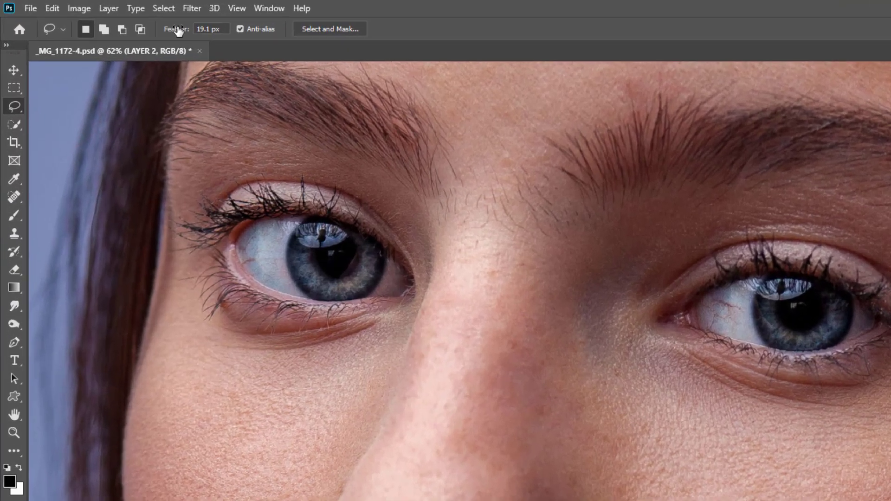
left_click_drag(179, 31, 190, 47)
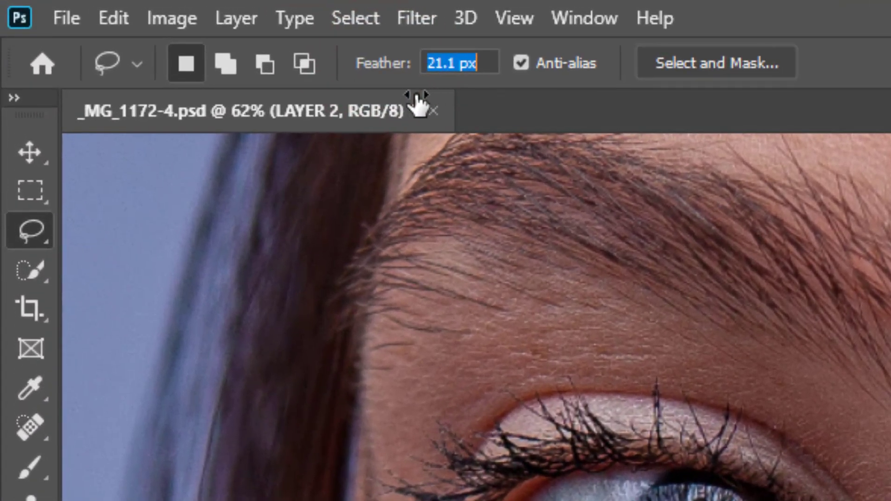
left_click_drag(410, 102, 408, 103)
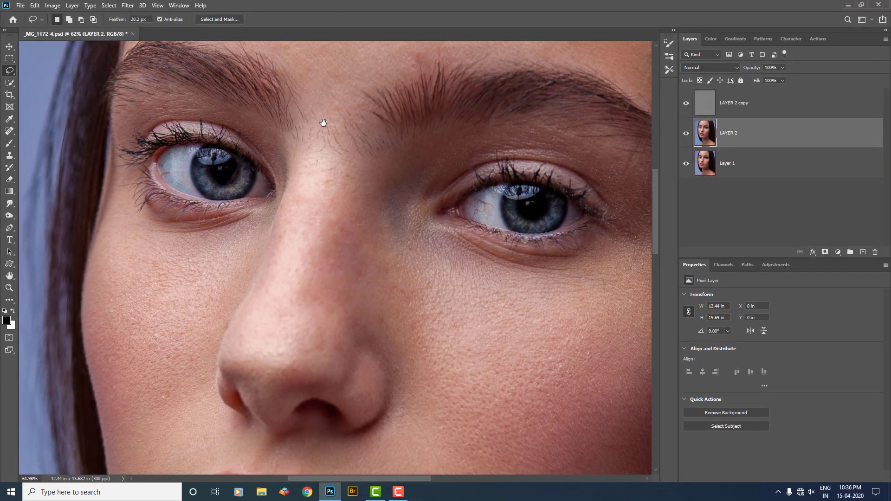
left_click_drag(324, 122, 318, 275)
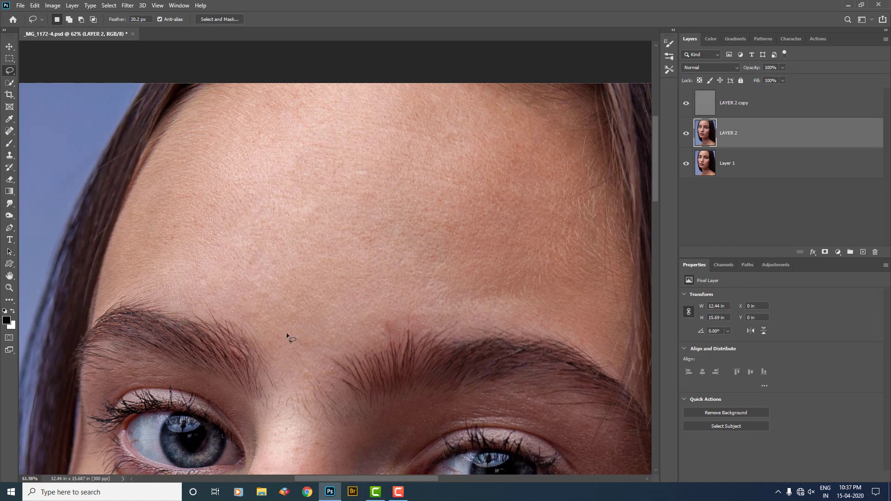
Step: Lasso a large feathered selection around the forehead on LAYER 2
left_click_drag(278, 324, 204, 236)
left_click_drag(390, 151, 385, 151)
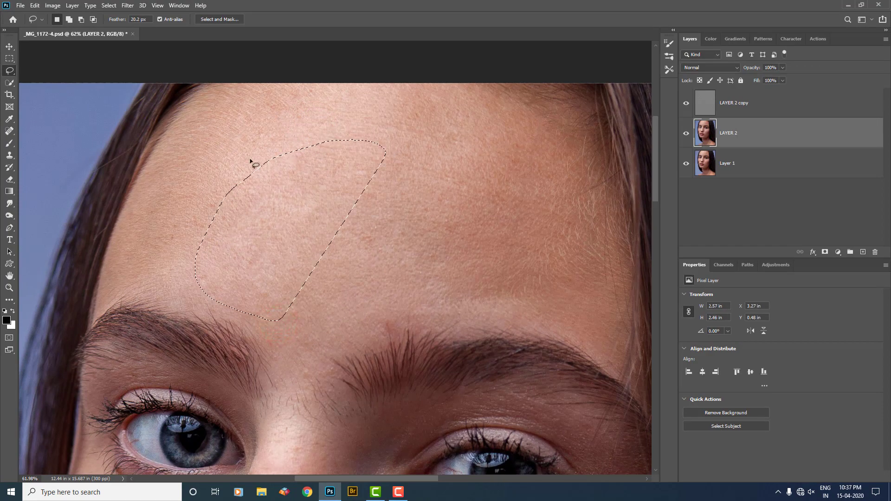
left_click_drag(405, 305, 326, 91)
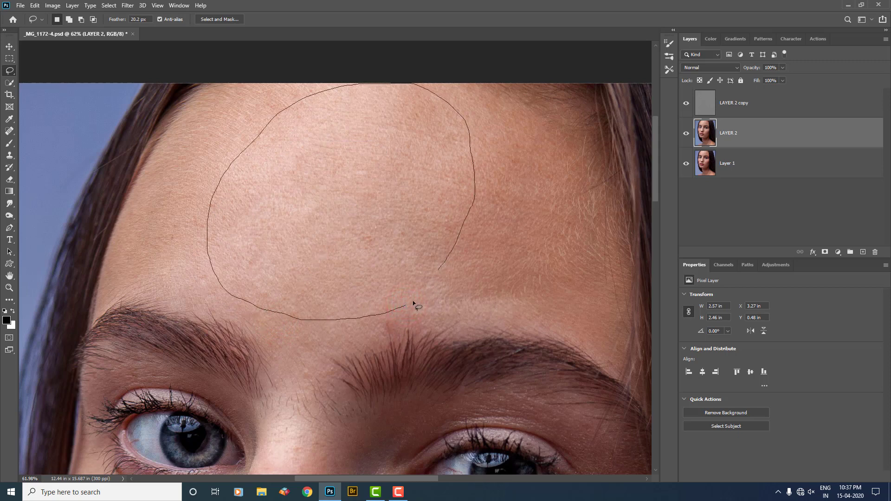
left_click_drag(413, 302, 412, 303)
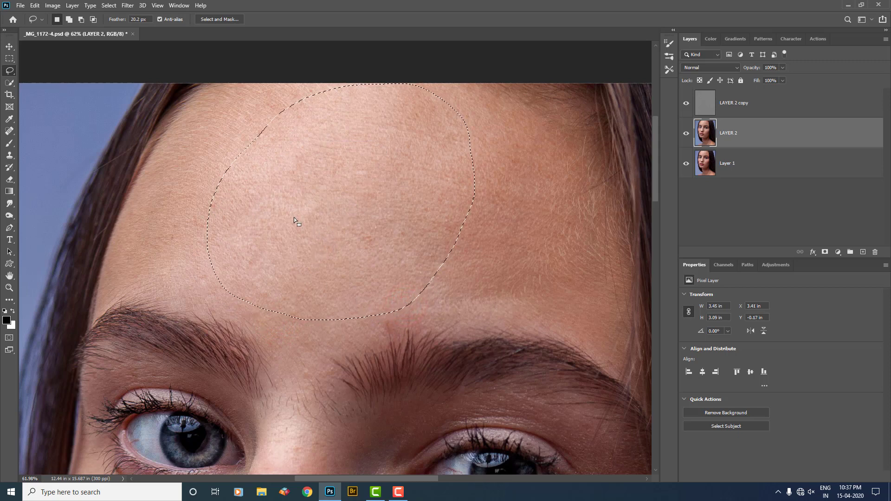
Step: Preview a Gaussian Blur on the forehead selection, settling the radius near 29.1 px
left_click(128, 6)
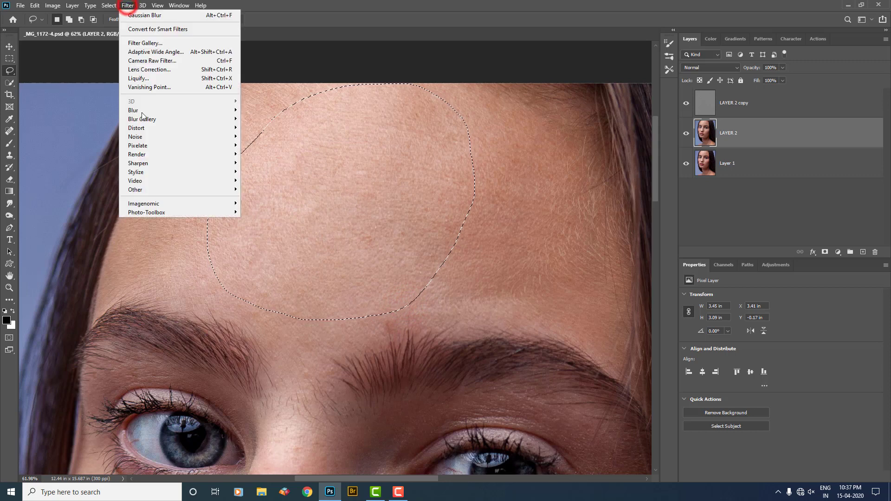
left_click(163, 110)
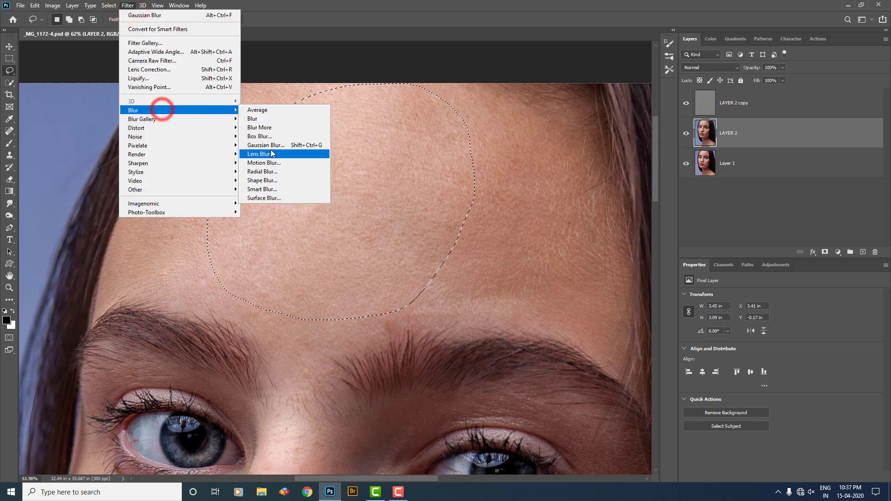
left_click(312, 146)
left_click_drag(580, 239, 569, 238)
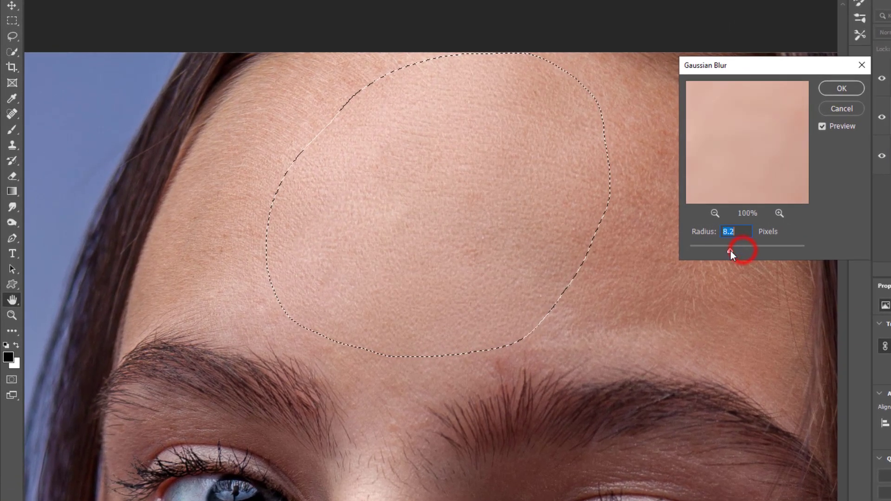
left_click(746, 251)
left_click_drag(746, 252, 728, 253)
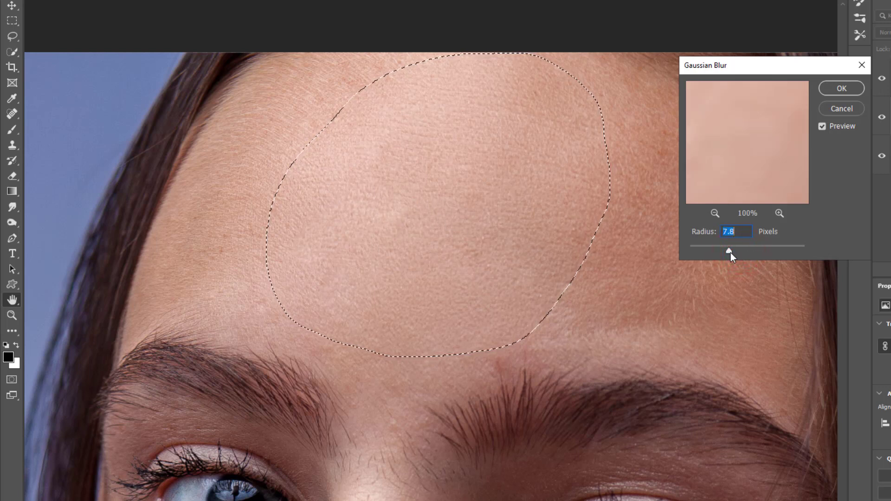
mouse_move(715, 252)
left_mouse_down()
mouse_move(695, 251)
mouse_move(733, 251)
left_mouse_up()
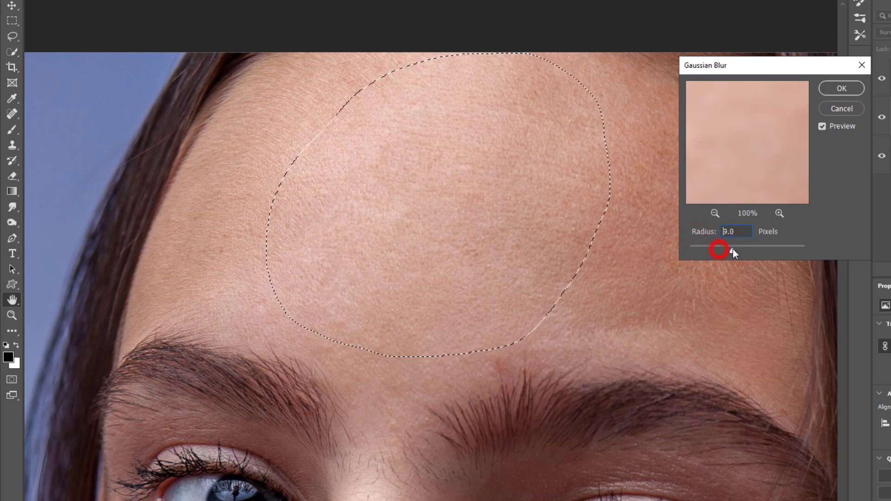
left_click(197, 115, "ctrl")
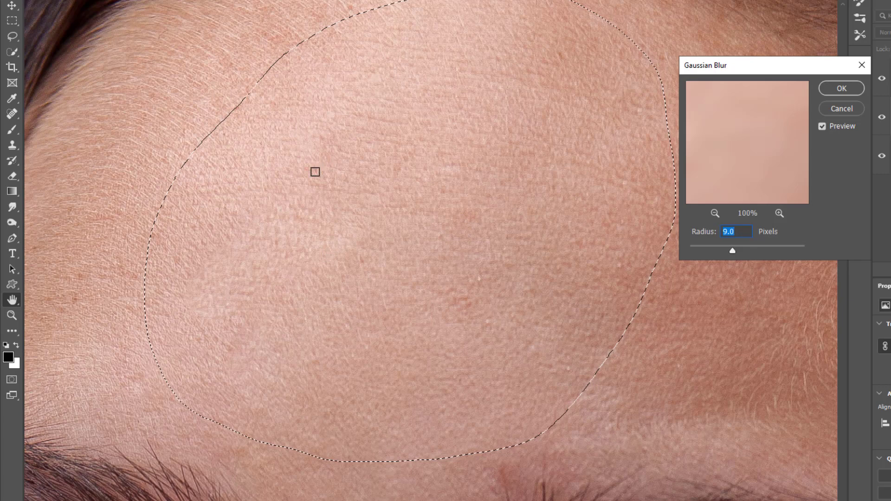
left_click_drag(732, 251, 759, 253)
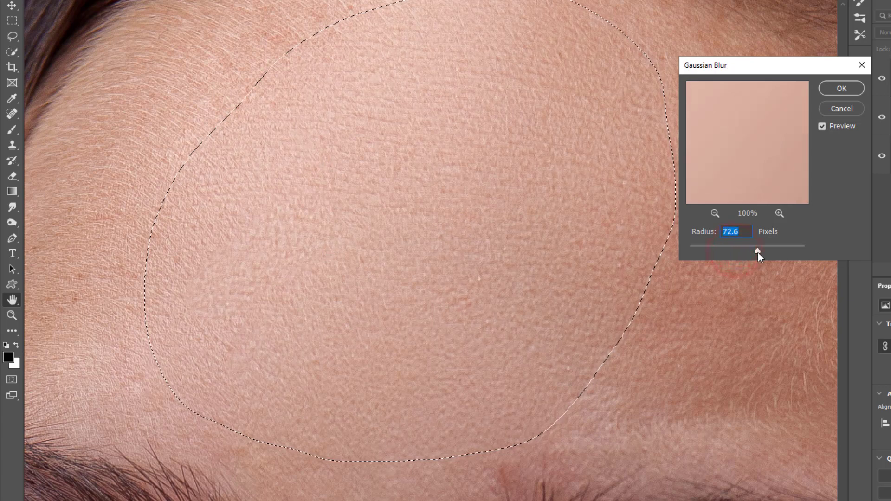
left_click_drag(749, 250, 738, 252)
Step: Apply the forehead blur, then lasso and Gaussian-blur a forehead patch along the left hairline
left_click(849, 91)
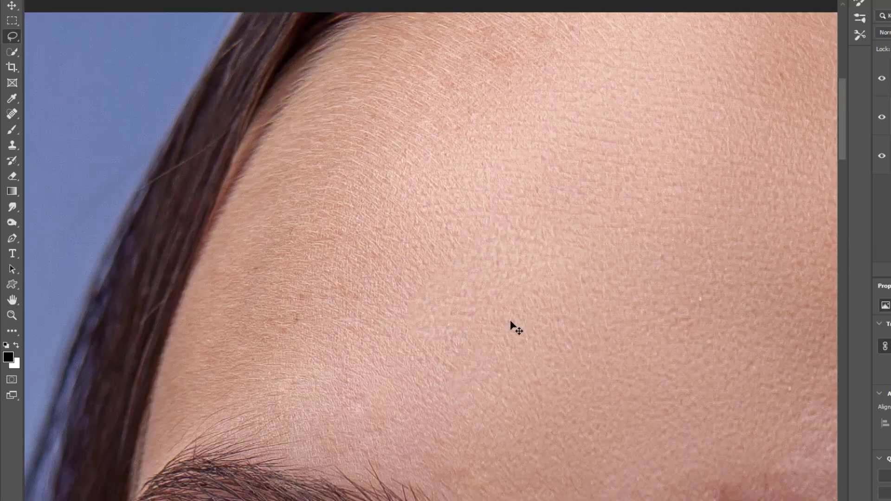
left_click(472, 259)
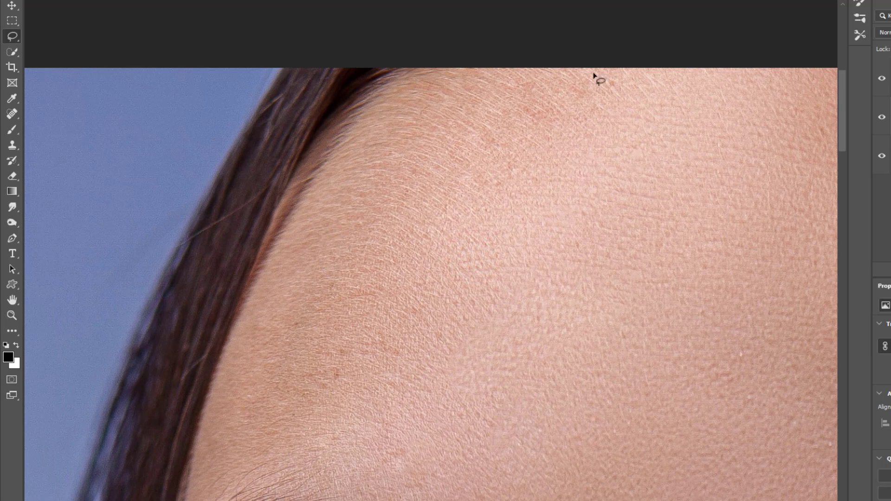
left_click_drag(621, 79, 455, 253)
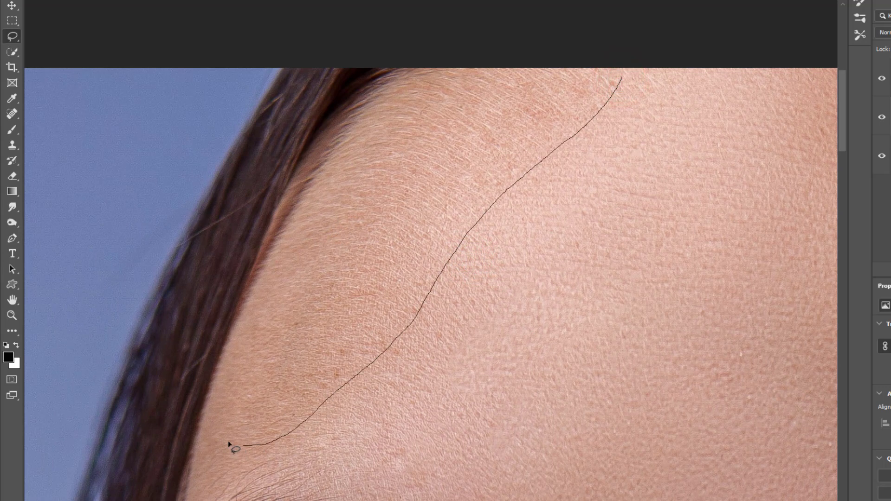
left_click_drag(577, 89, 600, 93)
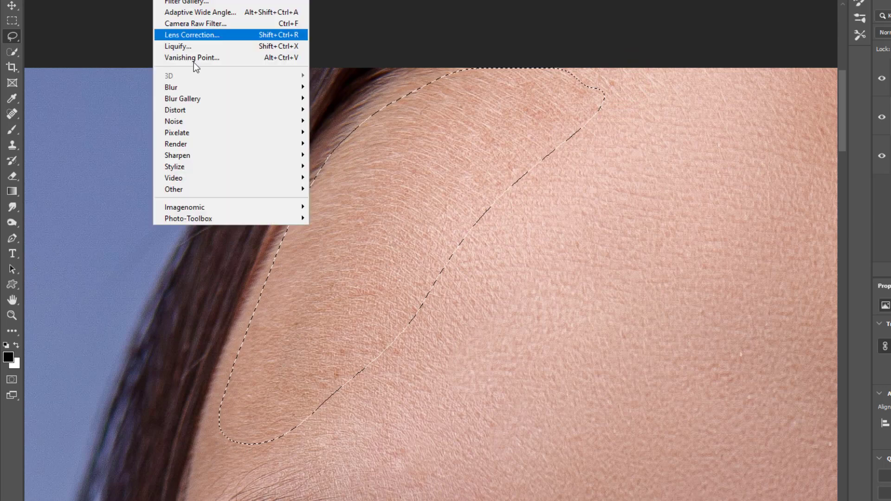
left_click(204, 87)
left_click(371, 131)
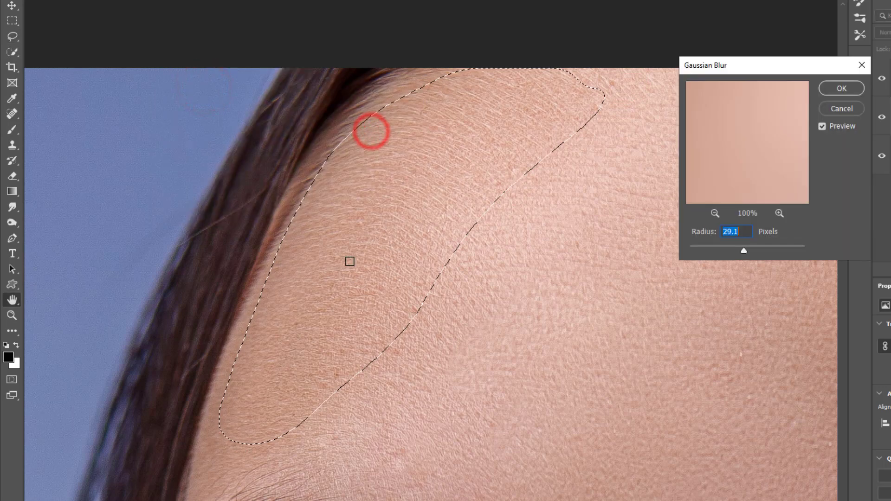
left_click(842, 89)
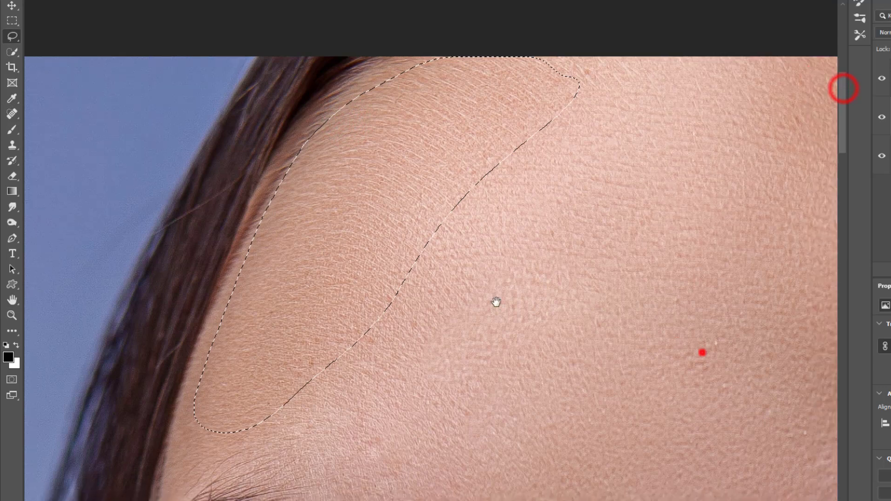
Step: Lasso and Gaussian-blur the skin above the right eyebrow, then review the smoothed forehead
left_click(701, 352)
key("ctrl+minus")
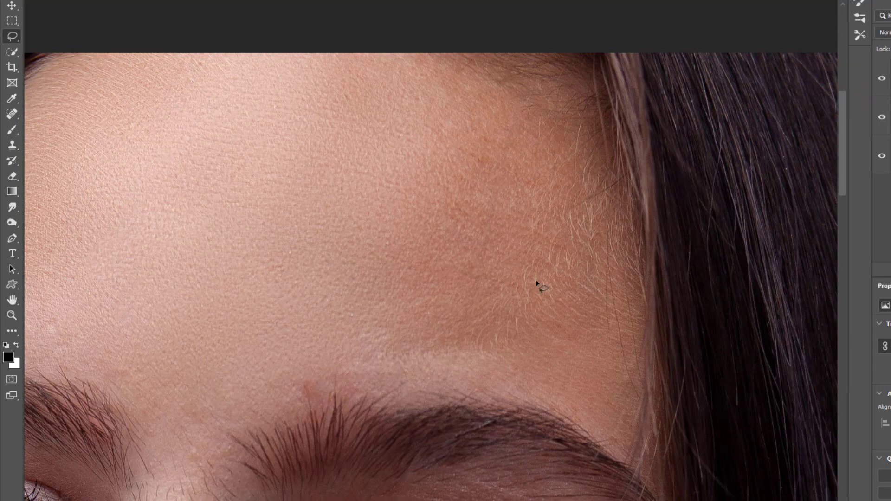
left_click_drag(370, 360, 444, 196)
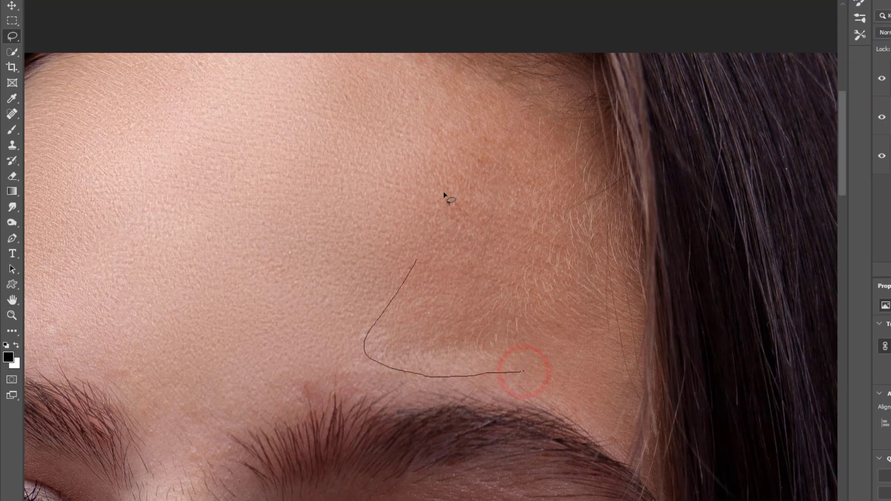
left_click_drag(578, 145, 521, 367)
left_click(202, 85)
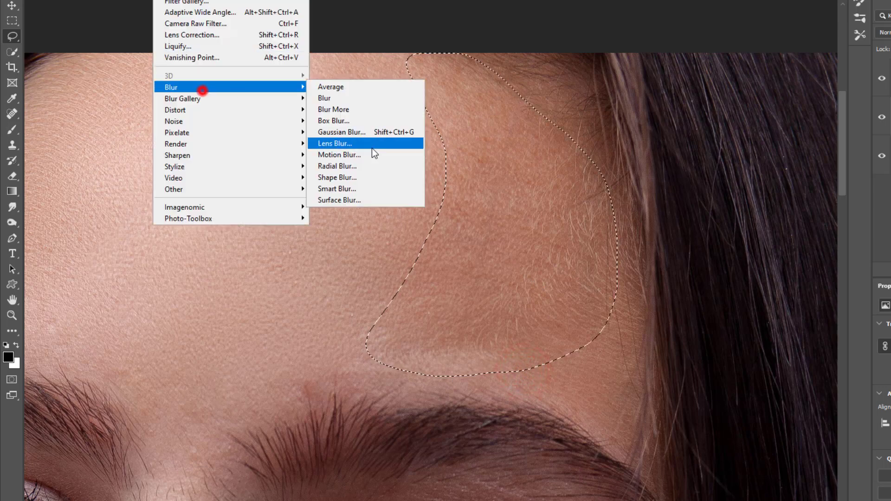
left_click(398, 127)
left_click(831, 88)
left_click_drag(437, 315, 609, 219)
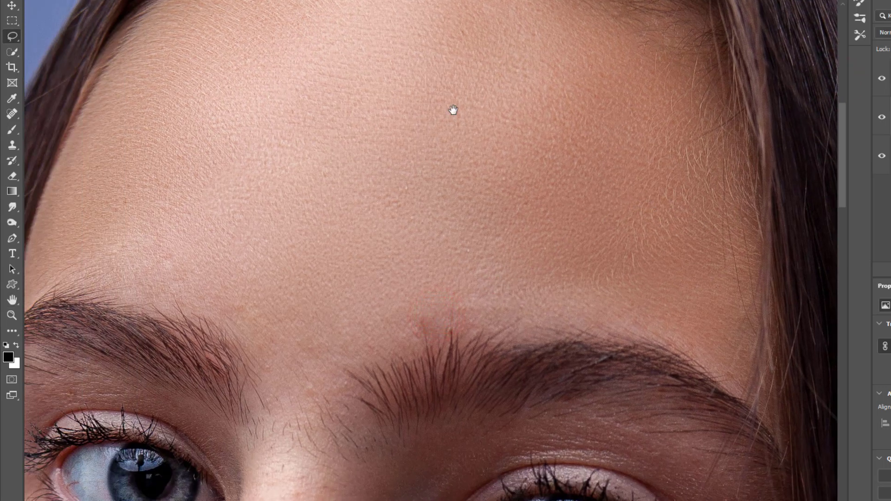
left_click_drag(453, 110, 651, 238)
key("ctrl+minus")
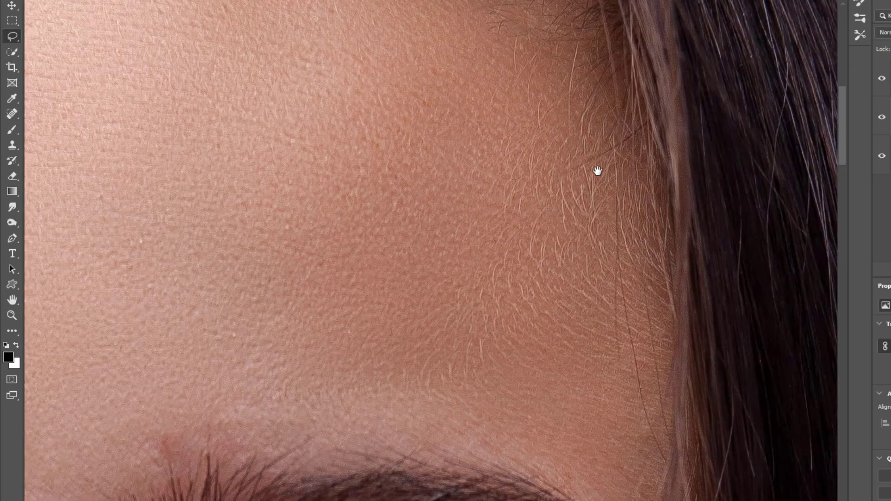
key("ctrl+minus")
key("ctrl+minus")
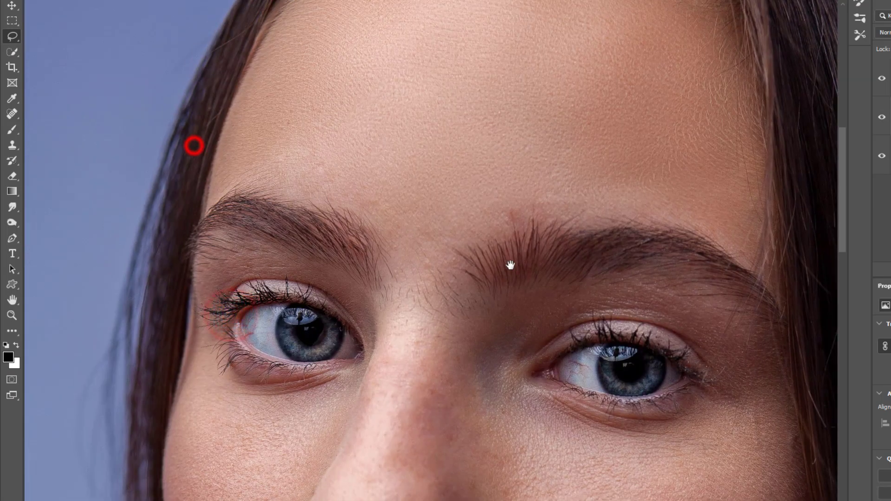
key("ctrl+plus")
Step: Lasso and Gaussian-blur a skin patch above the left eyebrow
left_click_drag(362, 222, 216, 145)
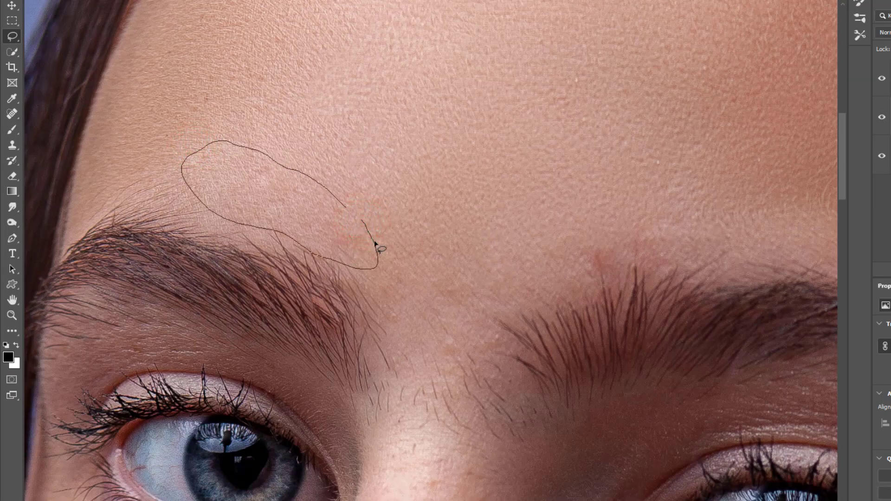
left_click_drag(377, 246, 362, 222)
left_click(213, 88)
left_click(370, 129)
left_click(840, 88)
Step: Blur a lasso strip down the nose bridge at 37.4 px radius, then deselect
mouse_move(477, 214)
left_mouse_down()
mouse_move(492, 197)
mouse_move(627, 277)
left_mouse_up()
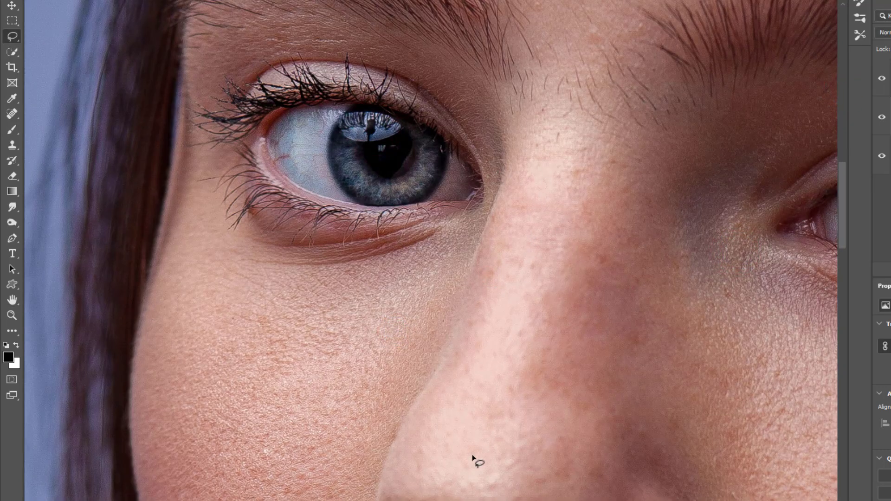
mouse_move(495, 483)
left_mouse_down()
mouse_move(449, 435)
mouse_move(497, 264)
left_mouse_up()
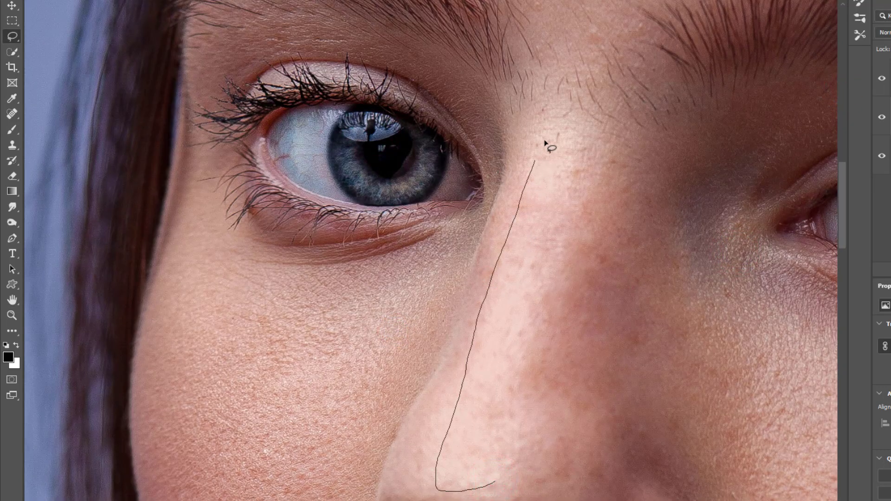
left_click_drag(477, 499, 501, 487)
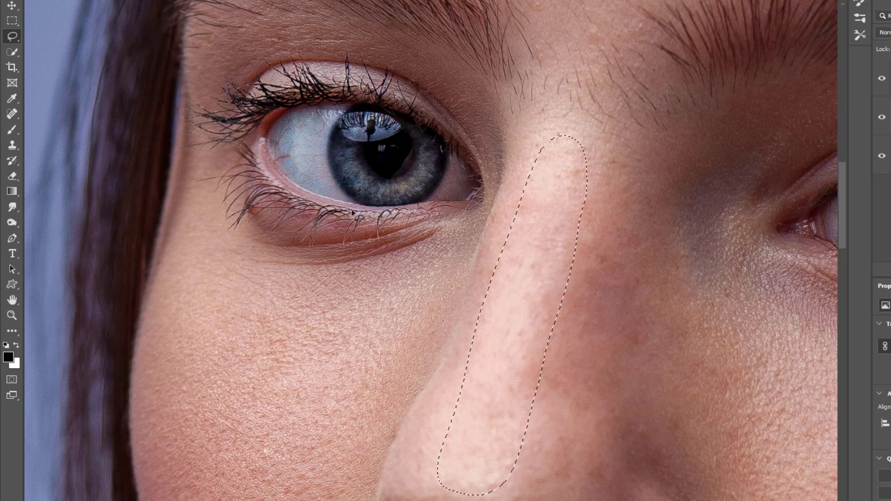
left_click(195, 90)
mouse_move(171, 87)
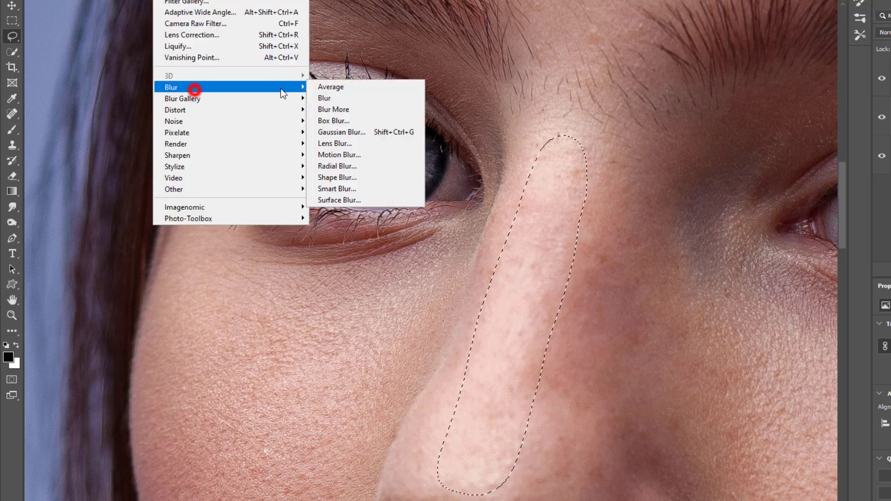
left_click(404, 138)
left_click_drag(730, 251, 748, 252)
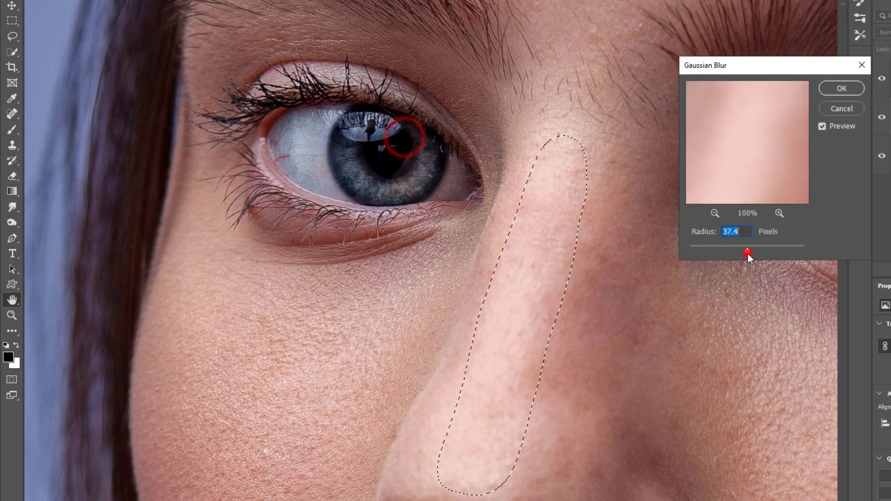
left_click(848, 88)
key("ctrl+d")
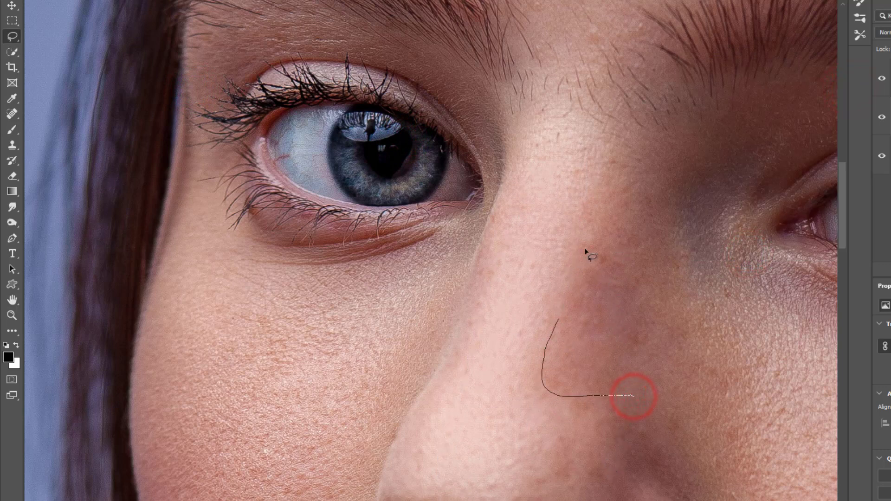
Step: Lasso and Gaussian-blur the skin beside the nose
left_click_drag(619, 403, 621, 398)
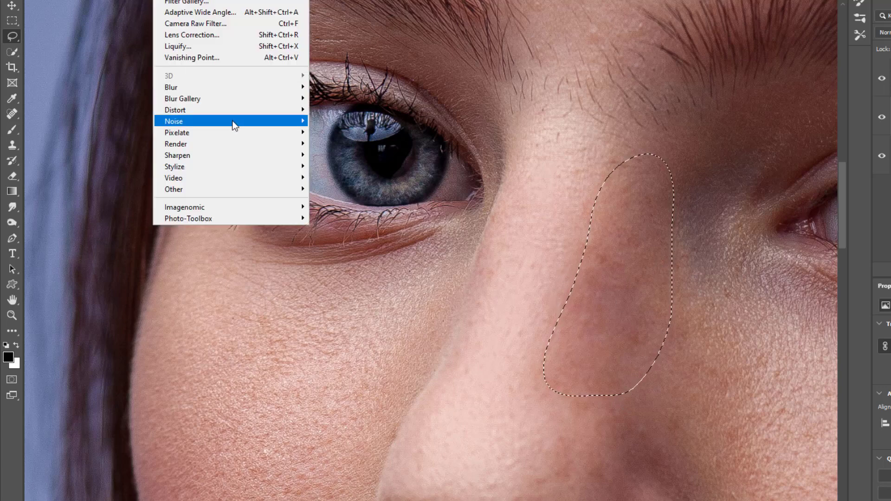
left_click(240, 85)
left_click(369, 134)
left_click(841, 88)
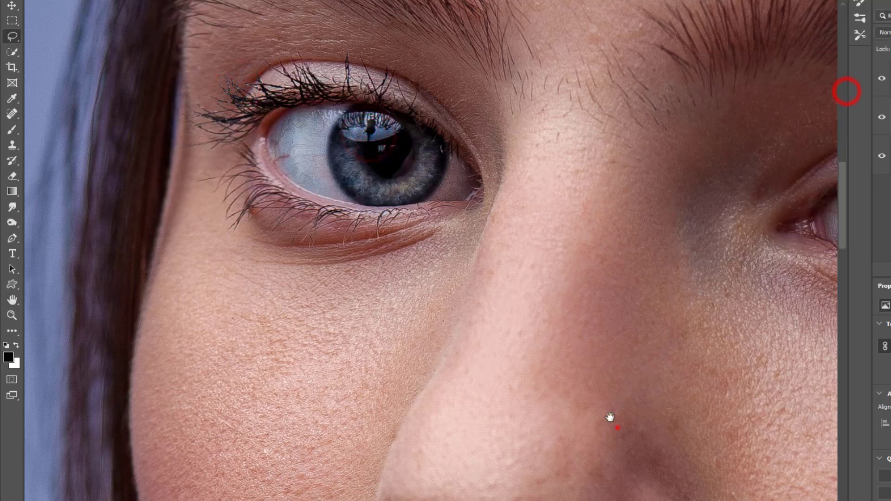
Step: Lasso the nose tip and apply a Gaussian Blur to it
left_click_drag(517, 339, 517, 341)
left_click(229, 85)
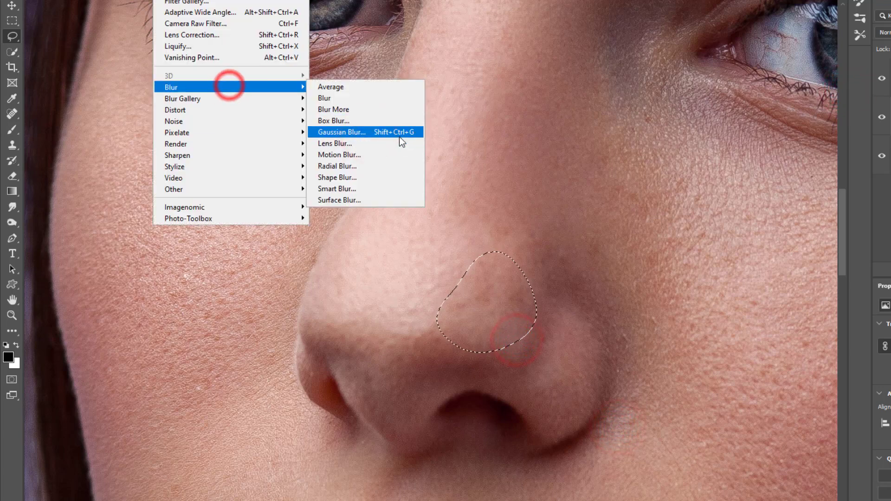
left_click(395, 135)
Step: Outline further skin patches on the cheek and on the chin below the lips
left_click_drag(597, 283, 632, 281)
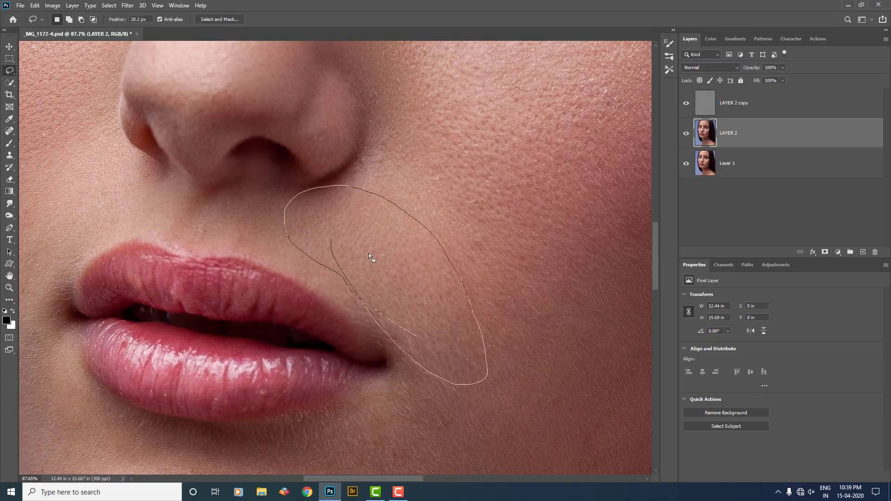
left_click_drag(441, 346, 315, 144)
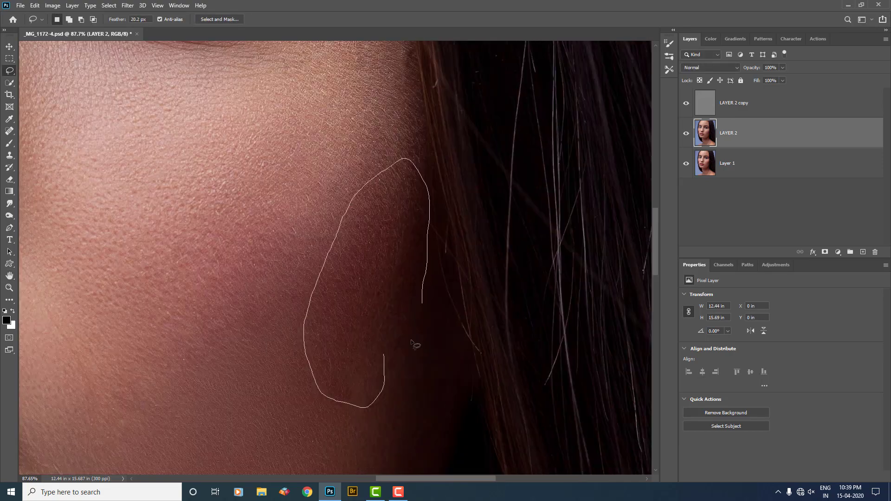
left_click_drag(462, 288, 341, 235)
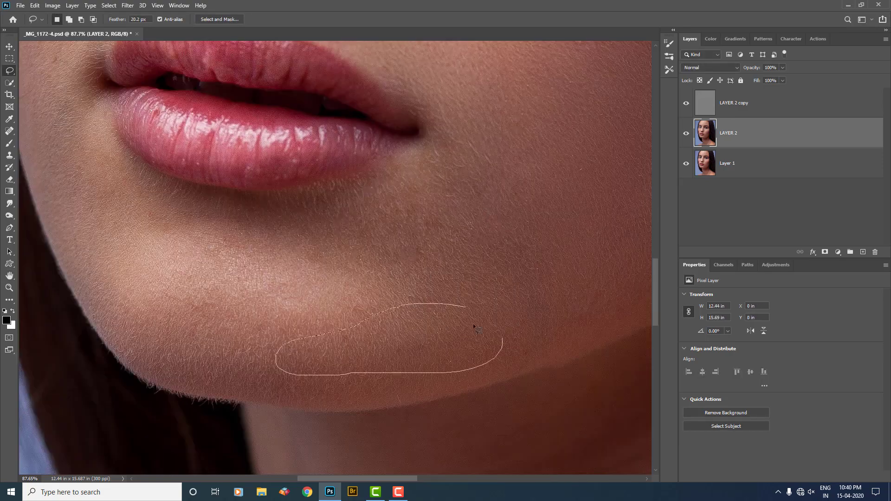